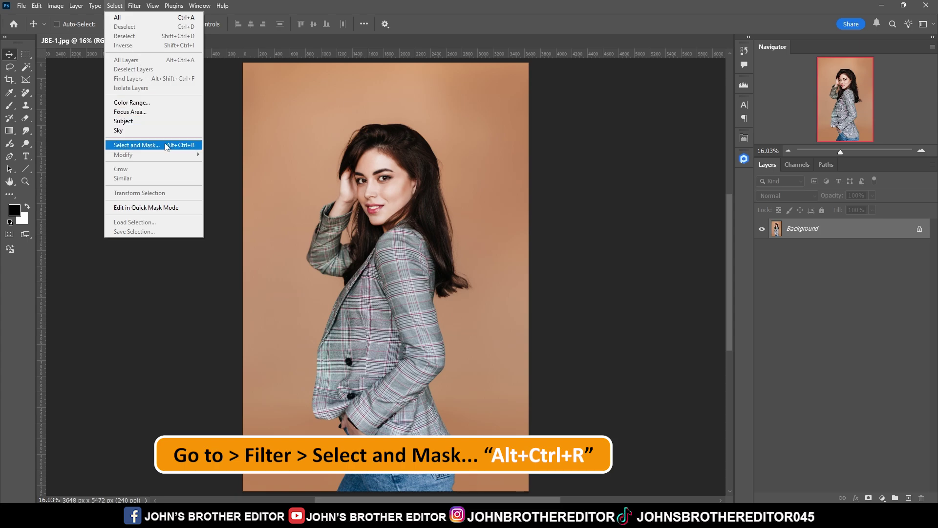
# Cut out the woman with Select and Mask using Select Subject, and output to New Layer with Layer Mask
pyautogui.click(165, 146)
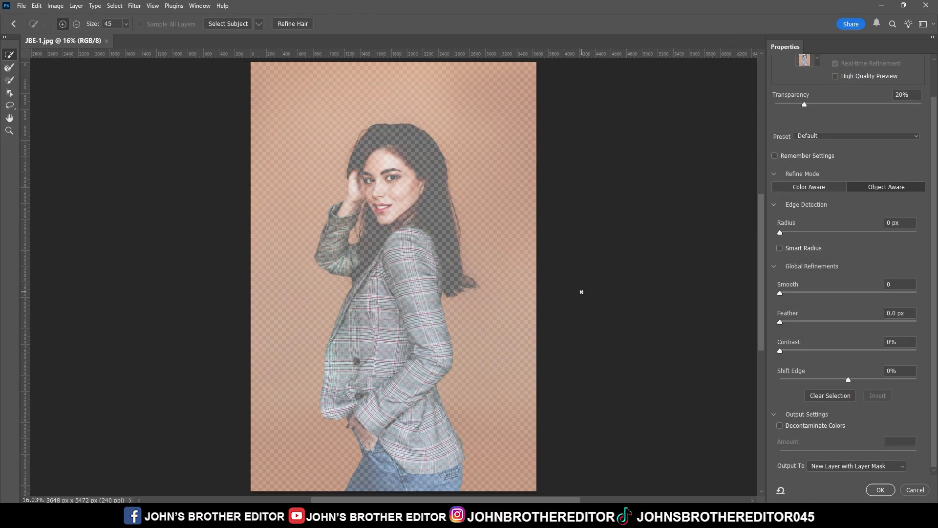
pyautogui.click(260, 24)
pyautogui.click(281, 46)
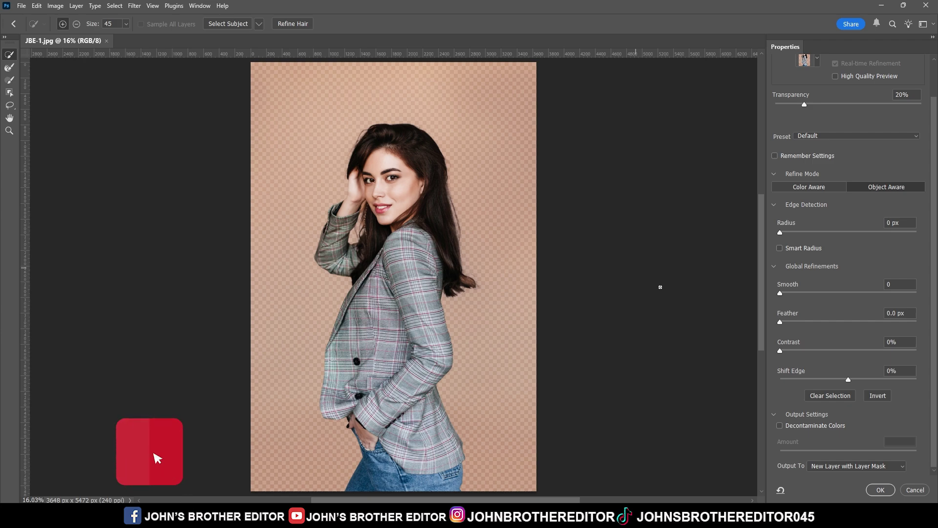
pyautogui.click(873, 465)
pyautogui.click(874, 478)
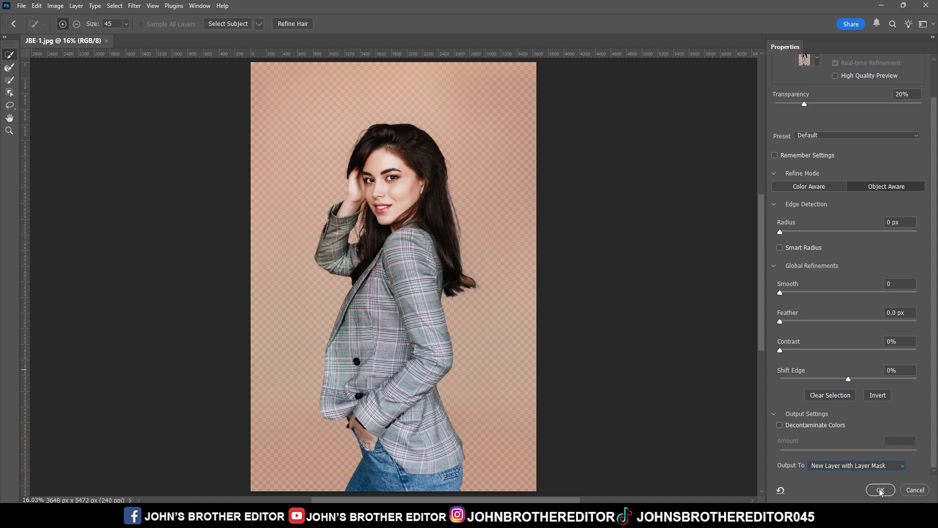
pyautogui.click(879, 490)
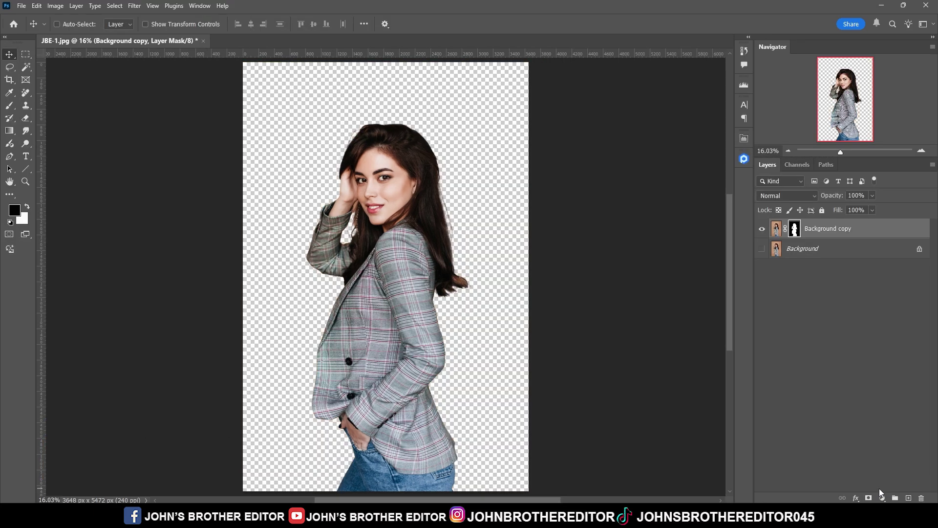
# Add a black (000000) Solid Color fill layer directly above the original Background layer
pyautogui.click(819, 257)
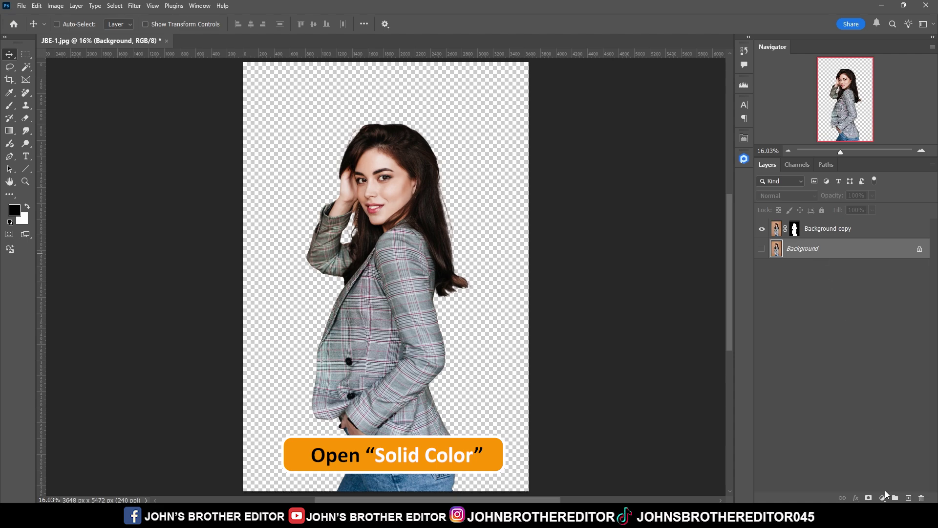
pyautogui.click(883, 497)
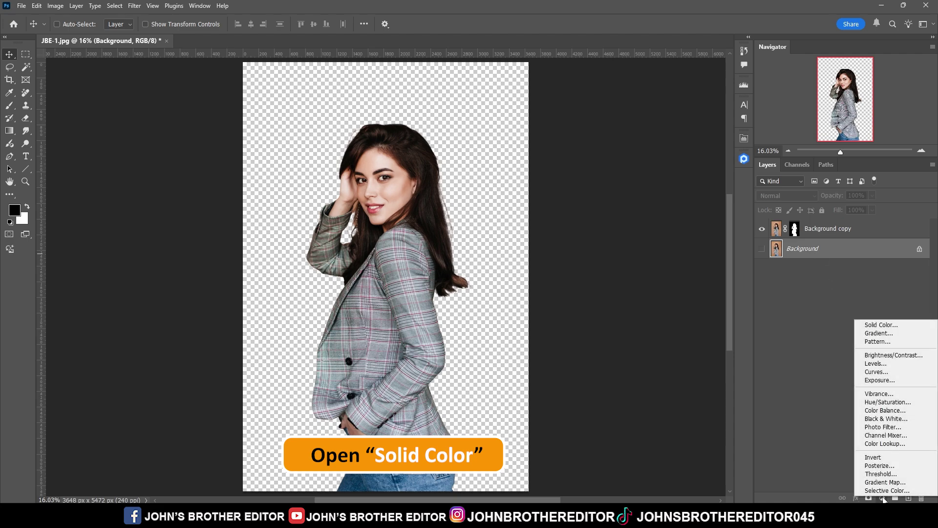
pyautogui.click(882, 325)
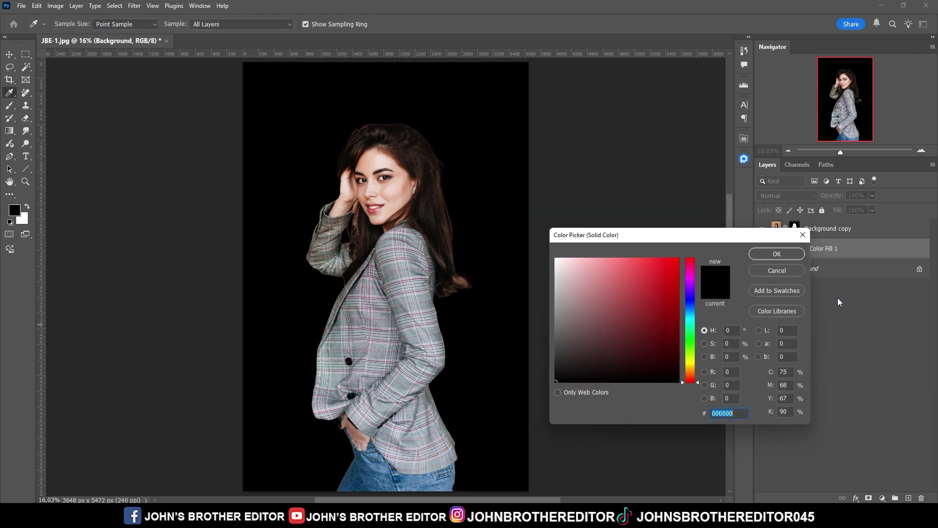
pyautogui.click(790, 257)
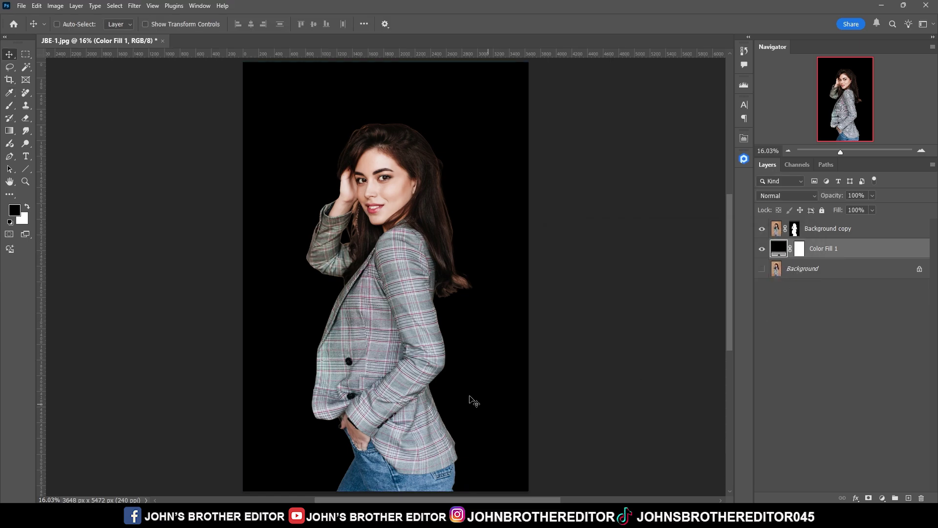
# Examine the cut-out's edges at 200% zoom along the sleeve, jacket back and jeans
pyautogui.keyDown('ctrl'); pyautogui.click(437, 379); pyautogui.keyUp('ctrl')
pyautogui.keyDown('ctrl'); pyautogui.click(437, 379); pyautogui.keyUp('ctrl')
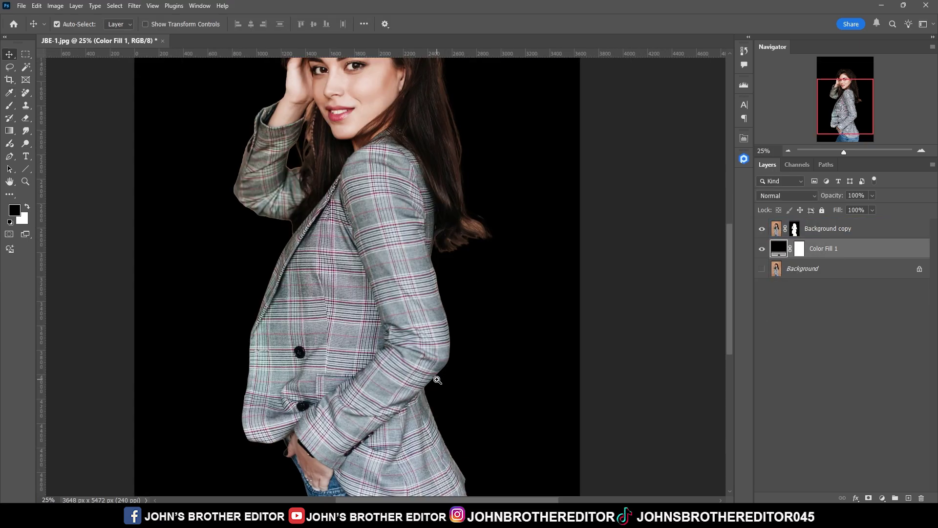
pyautogui.keyDown('ctrl'); pyautogui.click(437, 379); pyautogui.keyUp('ctrl')
pyautogui.keyDown('ctrl'); pyautogui.click(438, 380); pyautogui.keyUp('ctrl')
pyautogui.keyDown('ctrl'); pyautogui.click(437, 380); pyautogui.keyUp('ctrl')
pyautogui.keyDown('ctrl'); pyautogui.click(437, 380); pyautogui.keyUp('ctrl')
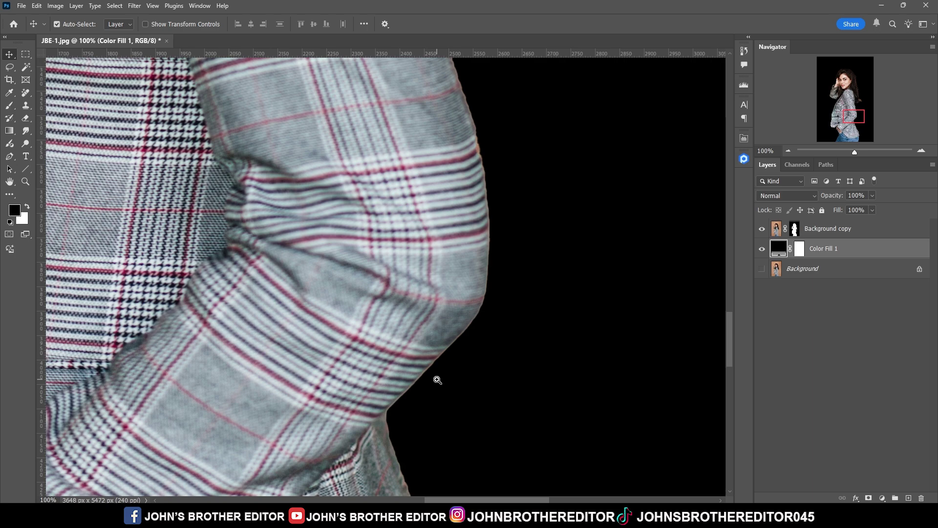
pyautogui.keyDown('ctrl'); pyautogui.click(438, 379); pyautogui.keyUp('ctrl')
pyautogui.moveTo(451, 427); pyautogui.dragTo(518, 204)
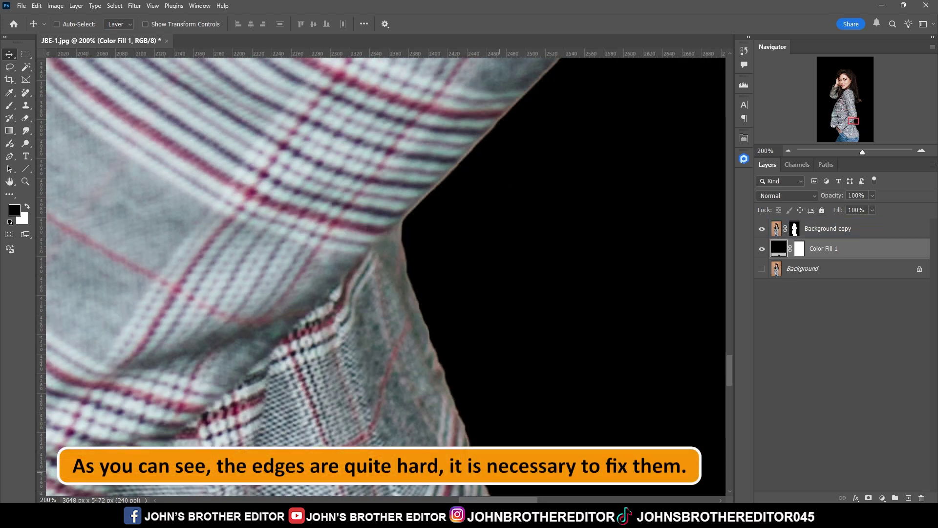
pyautogui.moveTo(455, 418); pyautogui.dragTo(397, 204)
pyautogui.moveTo(439, 357); pyautogui.dragTo(457, 286)
pyautogui.hotkey('alt', ']')
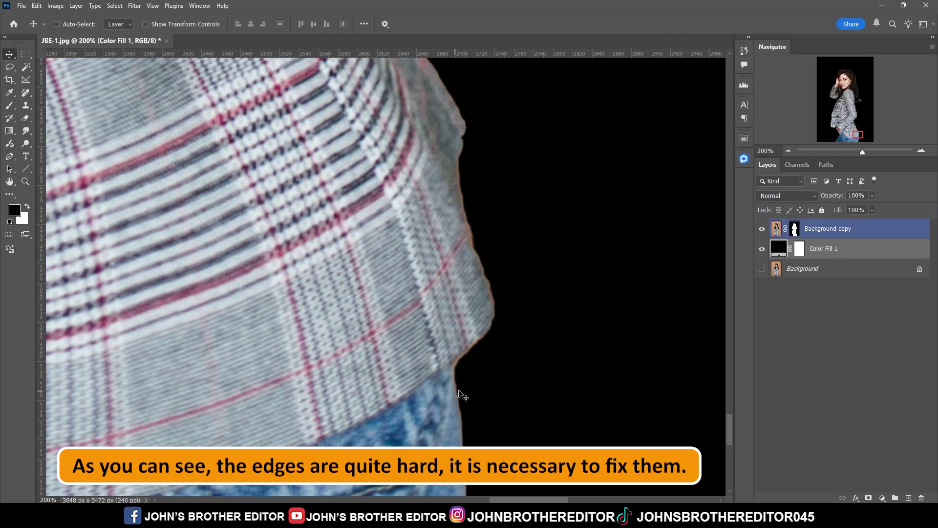
pyautogui.moveTo(467, 409); pyautogui.dragTo(472, 252)
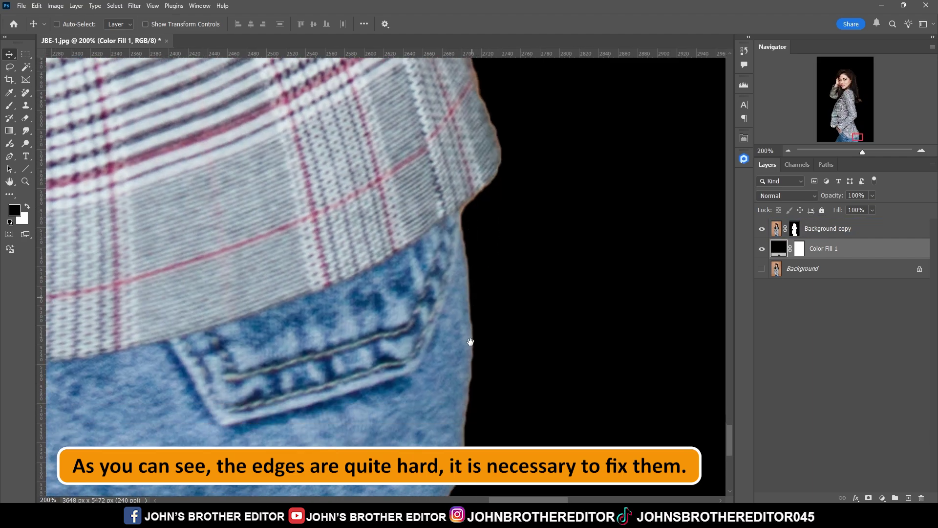
pyautogui.scroll(3, 480, 307)
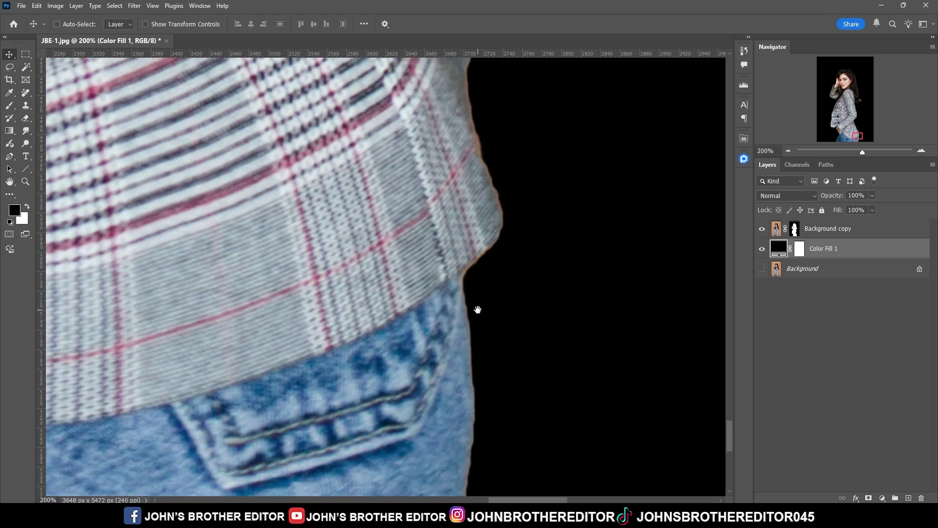
# Target the layer mask of the Background copy layer and set up the Smudge Tool with a 250 px brush
pyautogui.click(772, 235)
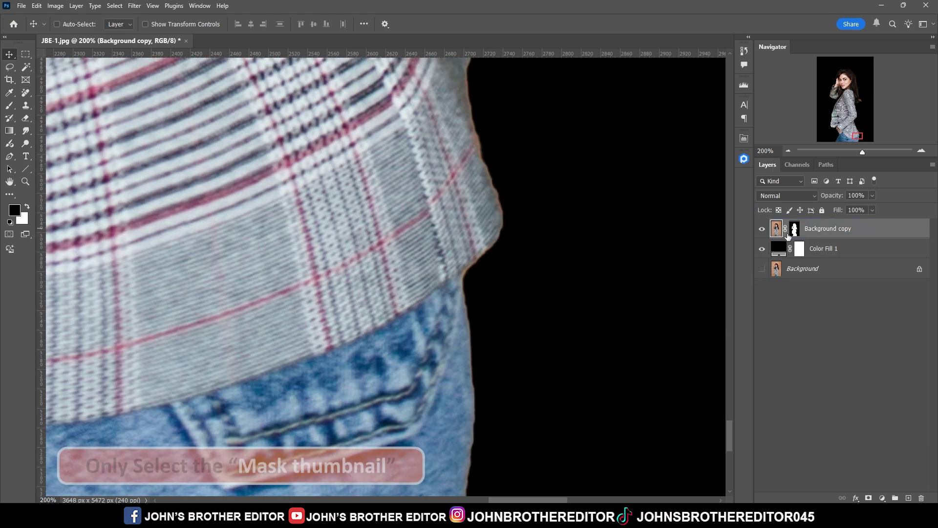
pyautogui.click(796, 232)
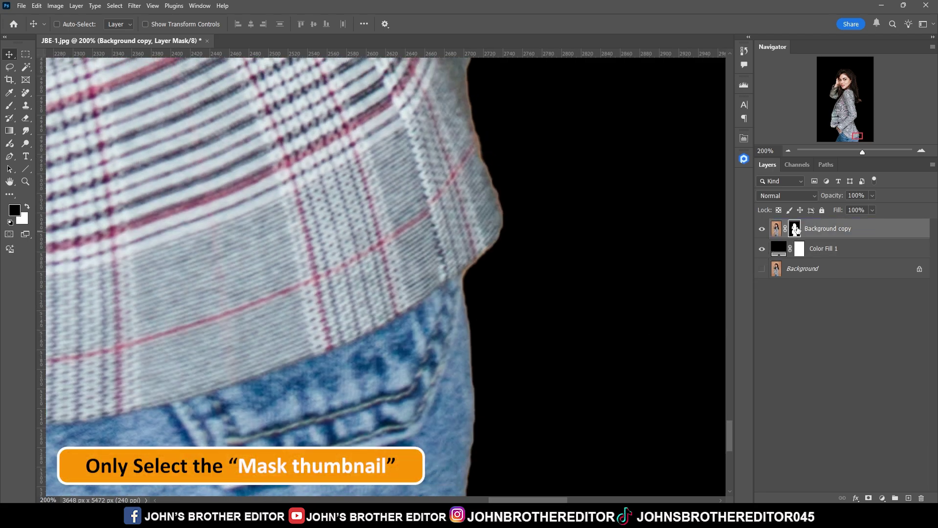
pyautogui.click(777, 233)
pyautogui.click(793, 225)
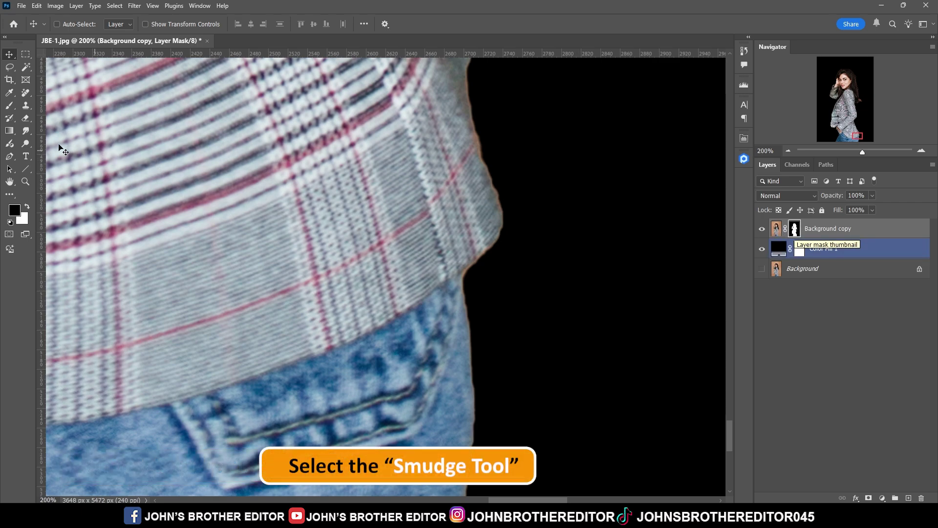
pyautogui.click(27, 133)
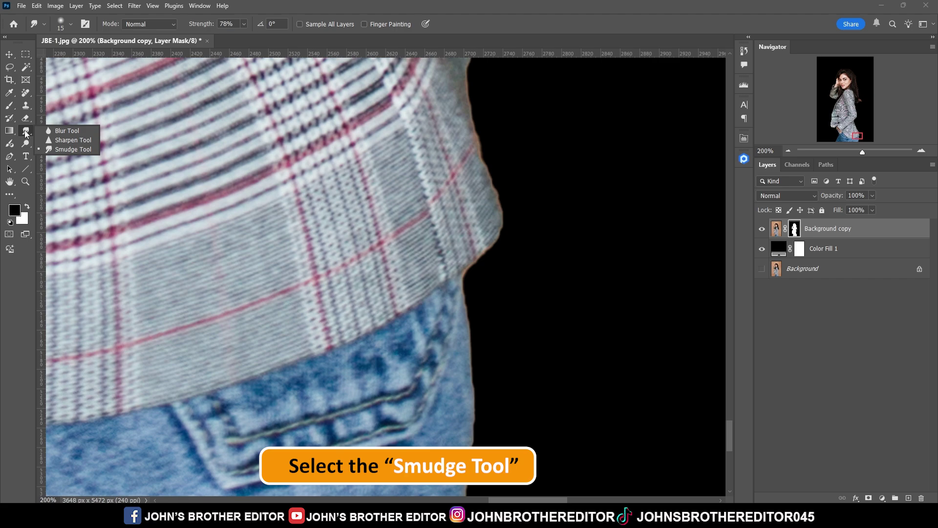
pyautogui.click(78, 150)
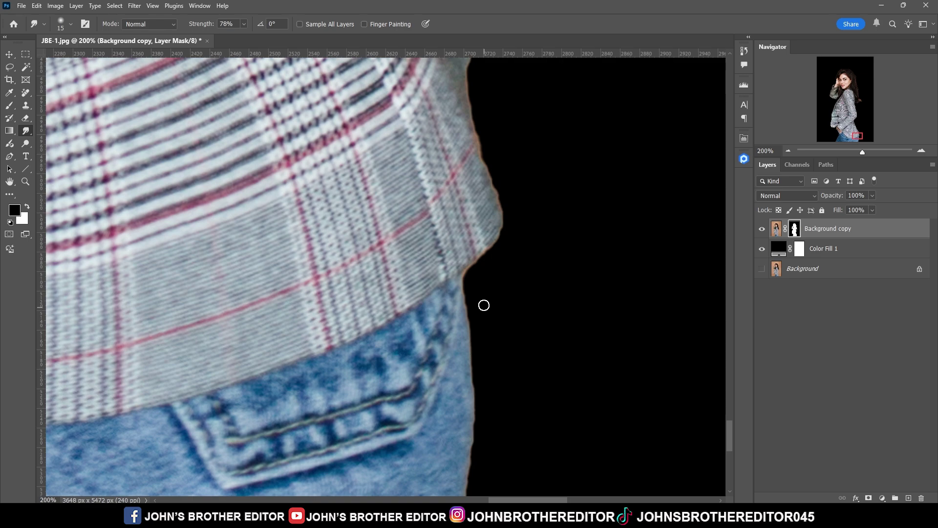
pyautogui.moveTo(483, 305)
pyautogui.mouseDown()
pyautogui.moveTo(547, 303)
pyautogui.moveTo(528, 300)
pyautogui.moveTo(520, 343)
pyautogui.mouseUp()
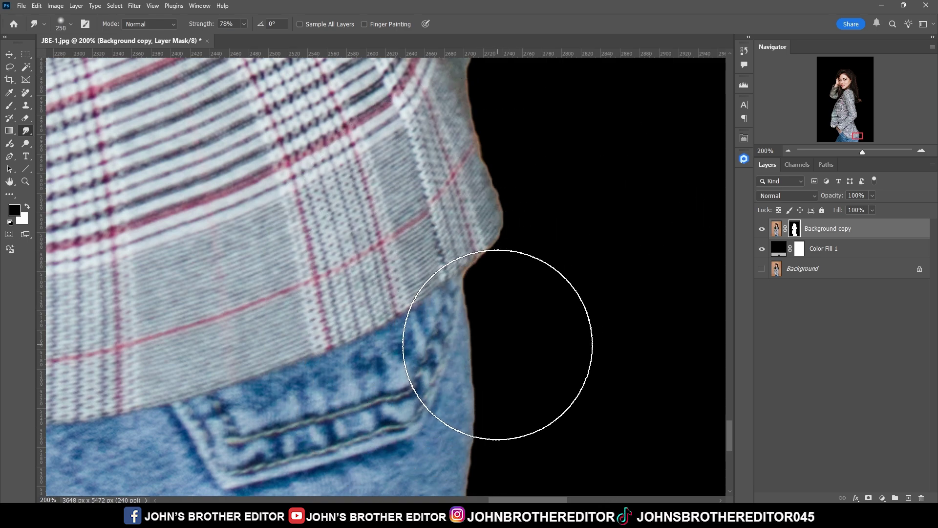
# Smudge the mask edge along the back of the jeans and up the jacket's back to soften the outline
pyautogui.moveTo(496, 344); pyautogui.dragTo(499, 239)
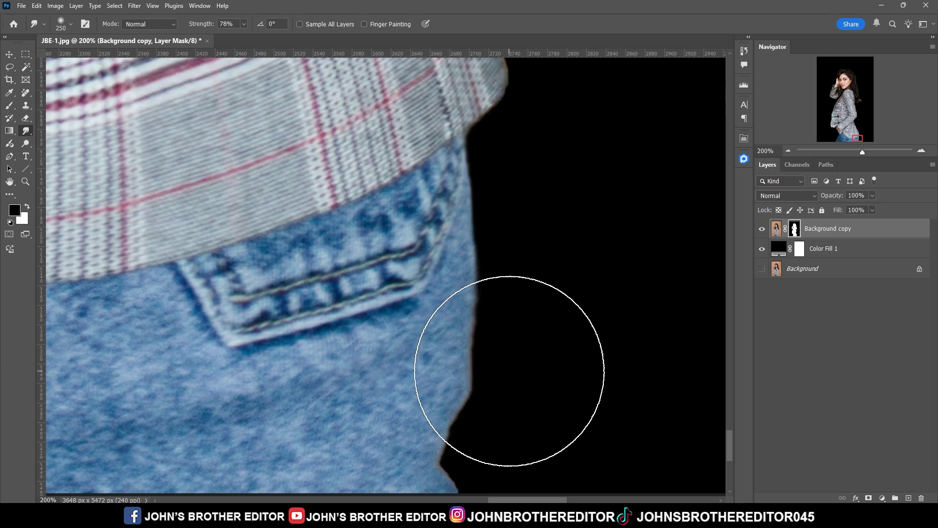
pyautogui.moveTo(514, 342)
pyautogui.mouseDown()
pyautogui.moveTo(526, 251)
pyautogui.moveTo(508, 252)
pyautogui.mouseUp()
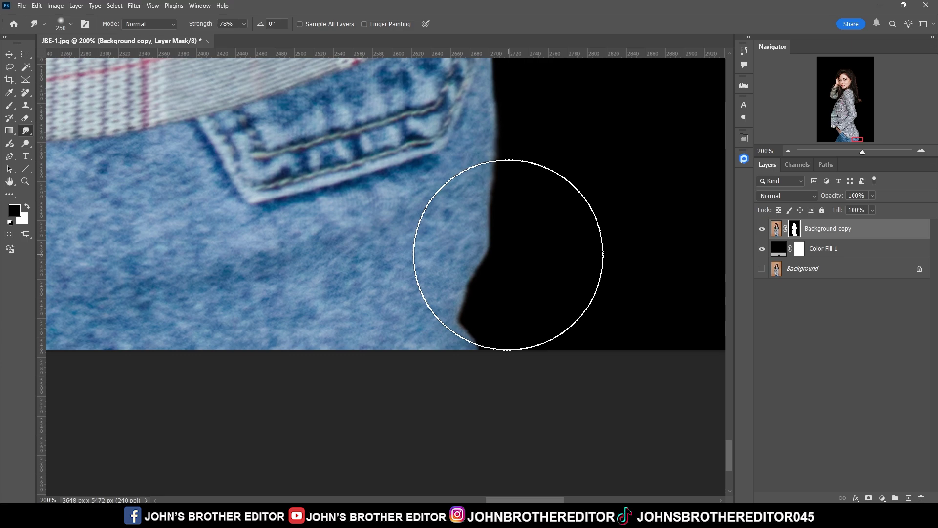
pyautogui.moveTo(519, 163); pyautogui.dragTo(512, 307)
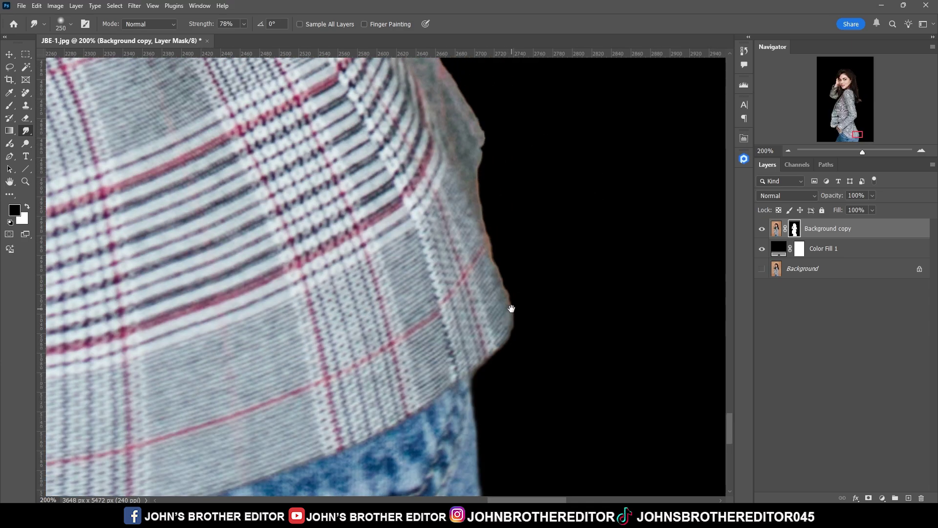
pyautogui.moveTo(508, 219); pyautogui.dragTo(495, 216)
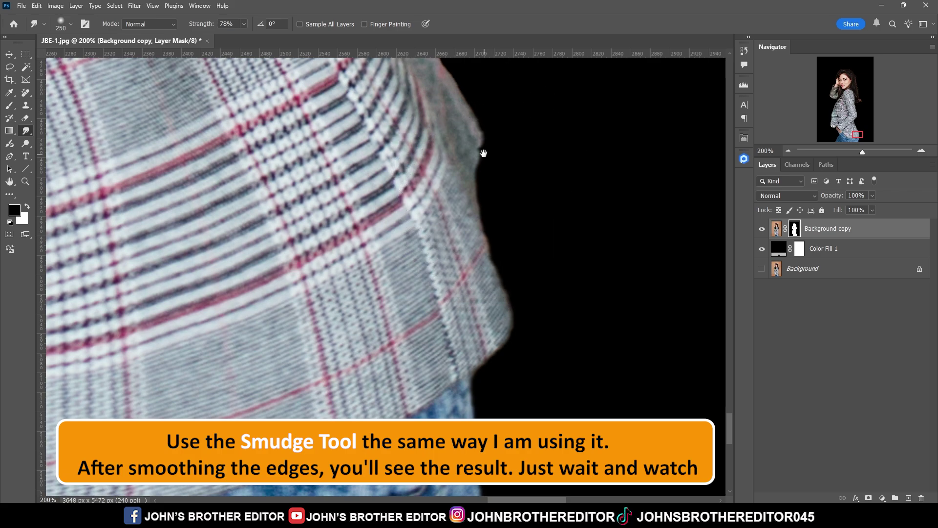
pyautogui.moveTo(482, 150); pyautogui.dragTo(490, 329)
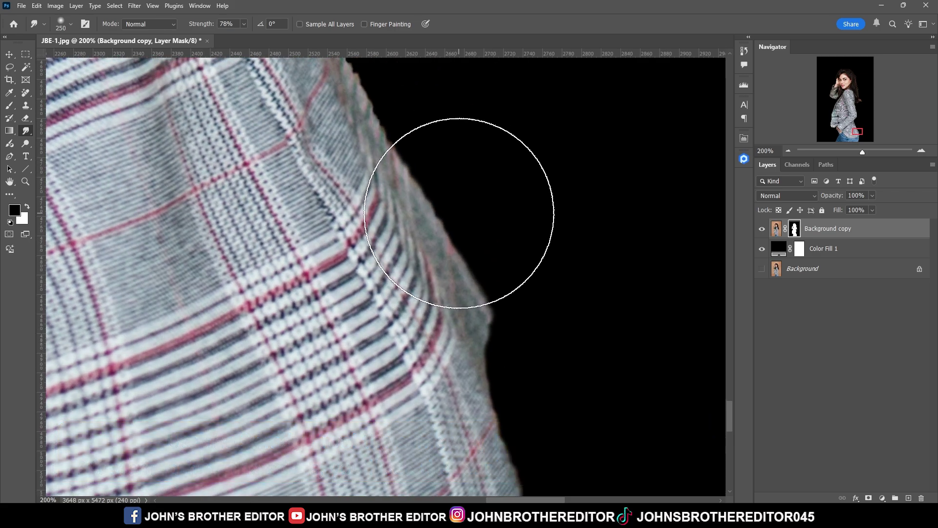
pyautogui.moveTo(397, 196); pyautogui.dragTo(494, 348)
pyautogui.moveTo(398, 178); pyautogui.dragTo(483, 268)
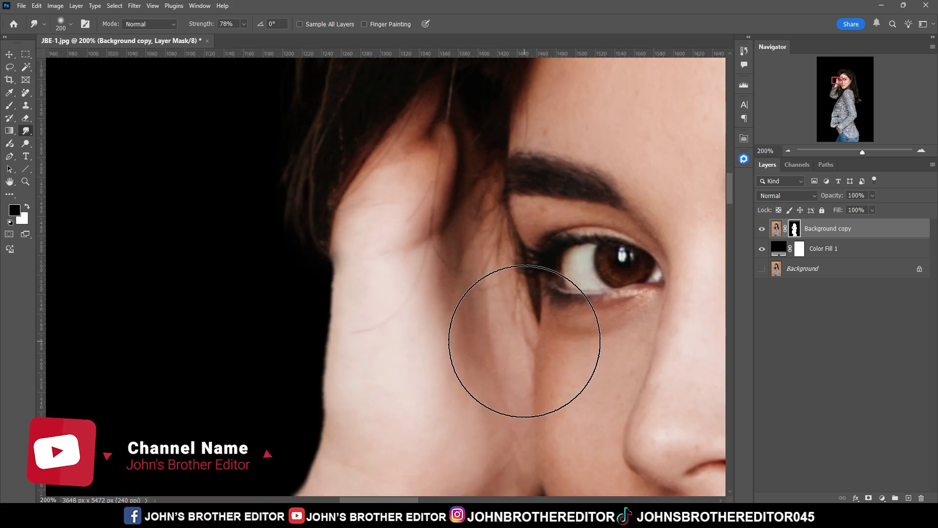
# Smudge the mask edges around the gap between the bent sleeve and the hair, reducing the brush to 125 px and 40 px
pyautogui.moveTo(525, 313); pyautogui.dragTo(531, 161)
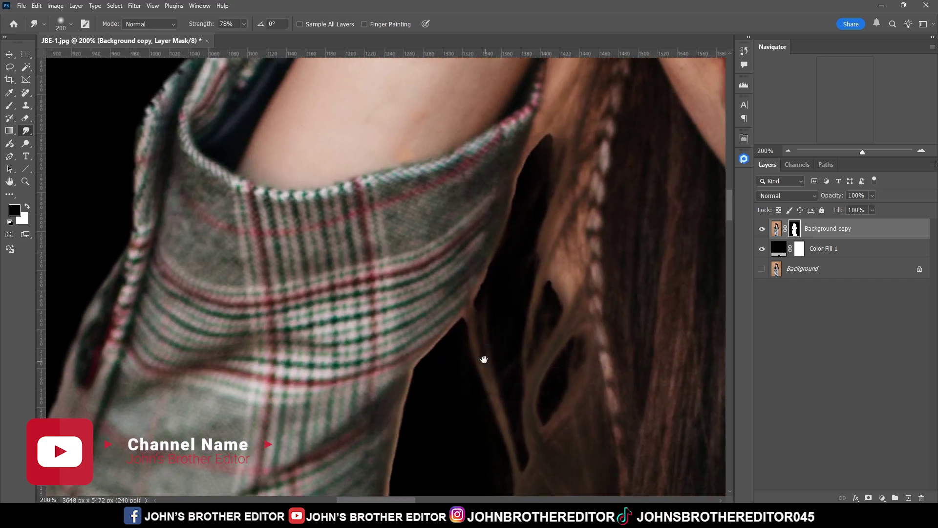
pyautogui.moveTo(484, 360); pyautogui.dragTo(163, 260)
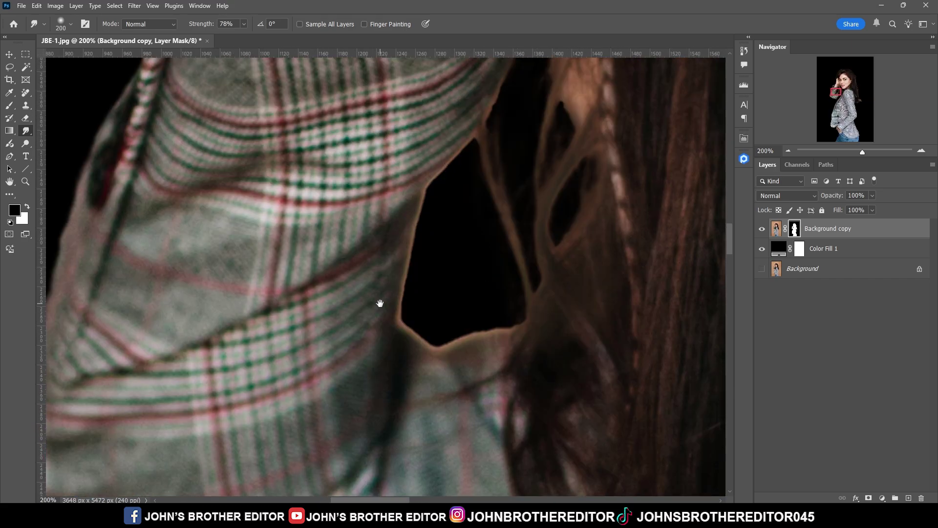
pyautogui.press('[')
pyautogui.press('[')
pyautogui.press('[')
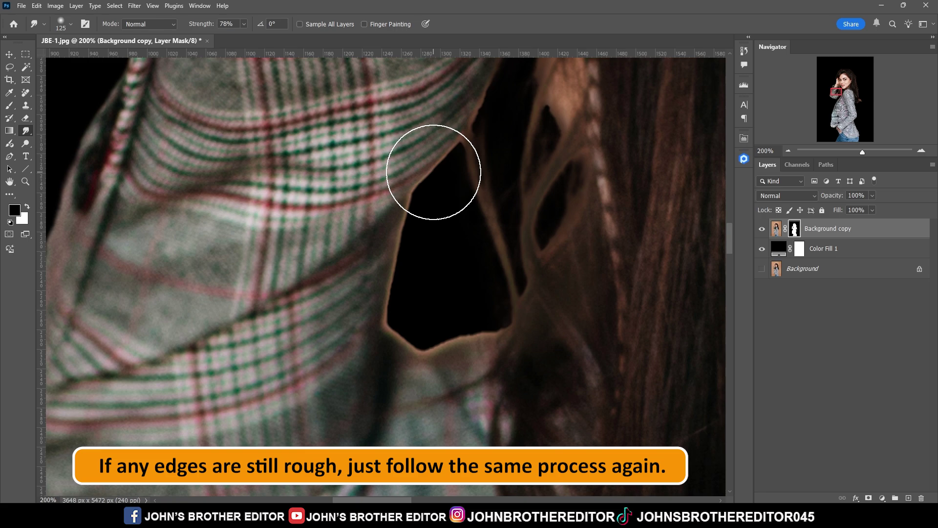
pyautogui.moveTo(415, 227)
pyautogui.mouseDown()
pyautogui.moveTo(412, 216)
pyautogui.moveTo(409, 330)
pyautogui.moveTo(456, 329)
pyautogui.moveTo(461, 339)
pyautogui.mouseUp()
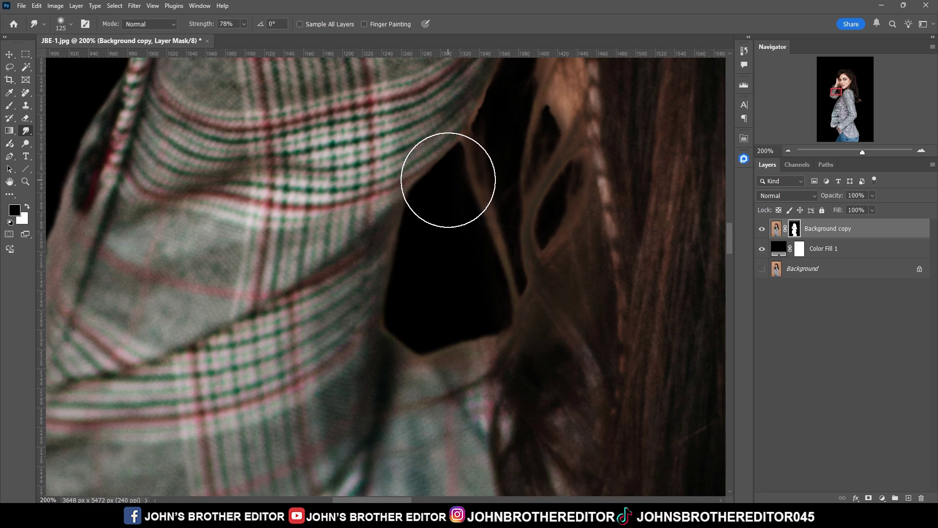
pyautogui.press('[')
pyautogui.press('[')
pyautogui.press('[')
pyautogui.press('[')
pyautogui.press('[')
pyautogui.press('[')
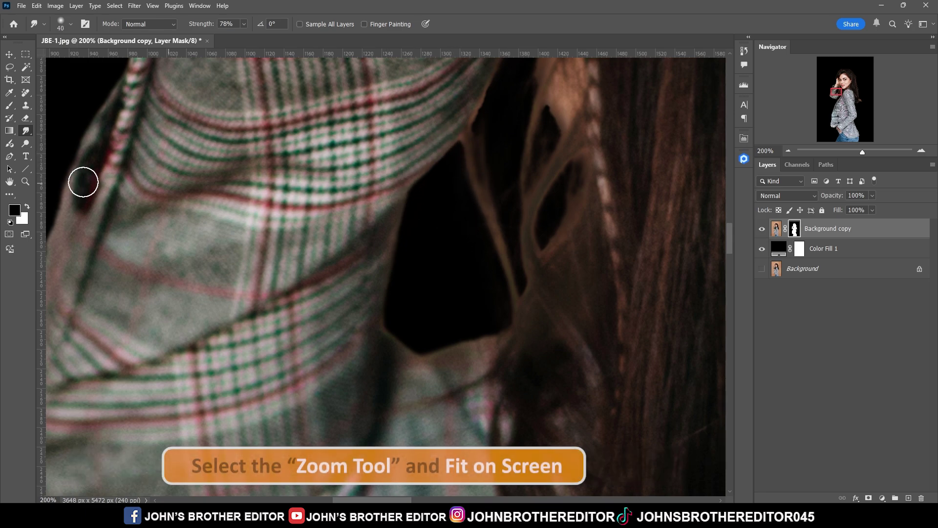
# Fit the image on screen, then inspect the refined edges of the jacket and jeans at 33.33% zoom
pyautogui.click(25, 182)
pyautogui.rightClick(255, 180)
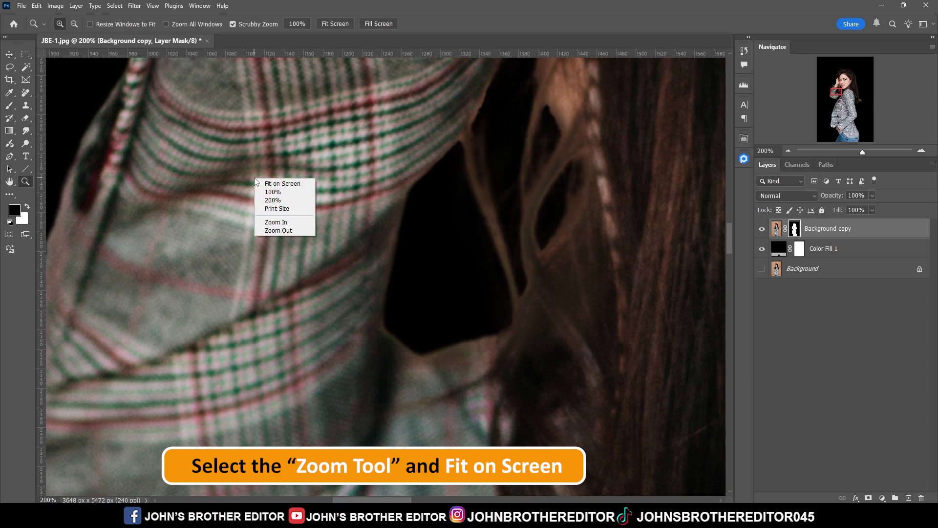
pyautogui.click(275, 186)
pyautogui.press('v')
pyautogui.hotkey('alt', '[')
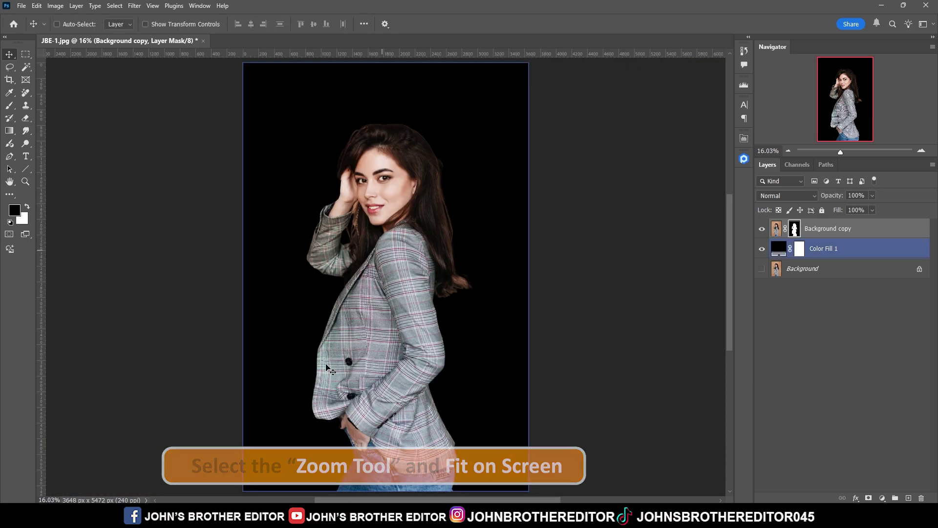
pyautogui.keyDown('ctrl'); pyautogui.keyDown('space'); pyautogui.click(413, 447); pyautogui.keyUp('space'); pyautogui.keyUp('ctrl')
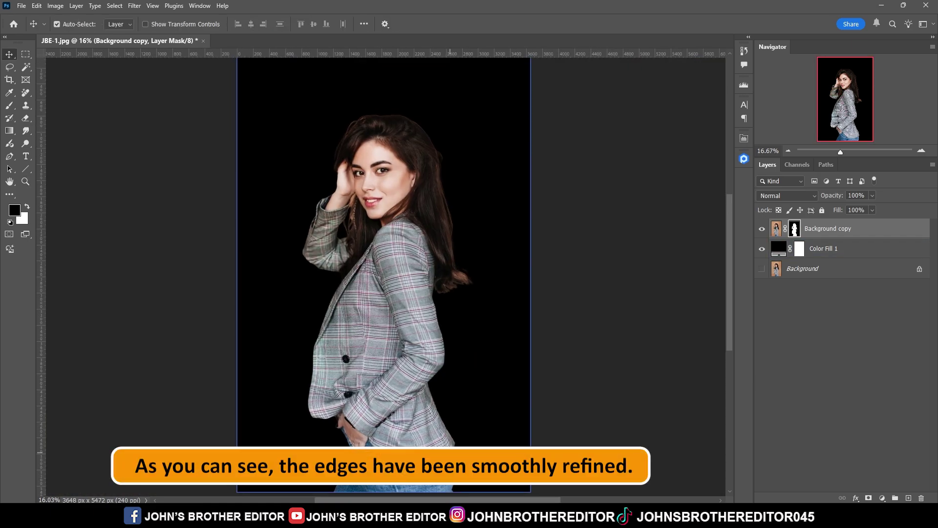
pyautogui.keyDown('ctrl'); pyautogui.keyDown('space'); pyautogui.click(428, 428); pyautogui.keyUp('space'); pyautogui.keyUp('ctrl')
pyautogui.moveTo(345, 413); pyautogui.dragTo(407, 335)
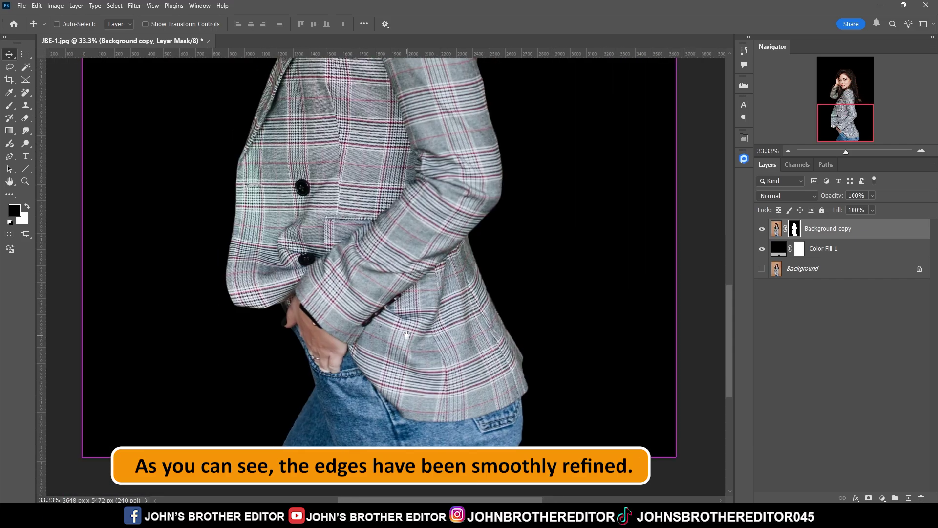
# Inspect the cutout edges along the jacket, bent sleeve, face and hair at 50% zoom
pyautogui.moveTo(393, 179); pyautogui.dragTo(411, 300)
pyautogui.keyDown('ctrl'); pyautogui.keyDown('space'); pyautogui.click(308, 233); pyautogui.keyUp('space'); pyautogui.keyUp('ctrl')
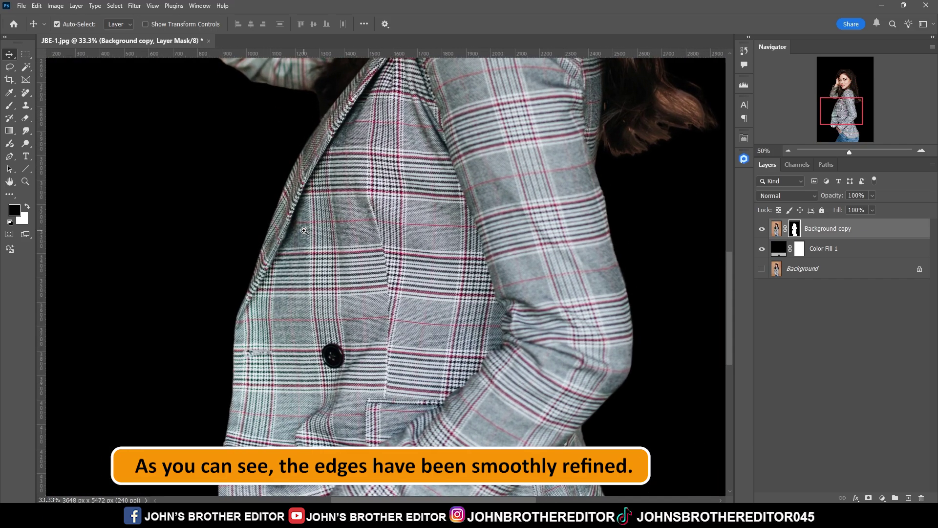
pyautogui.moveTo(275, 336); pyautogui.dragTo(281, 215)
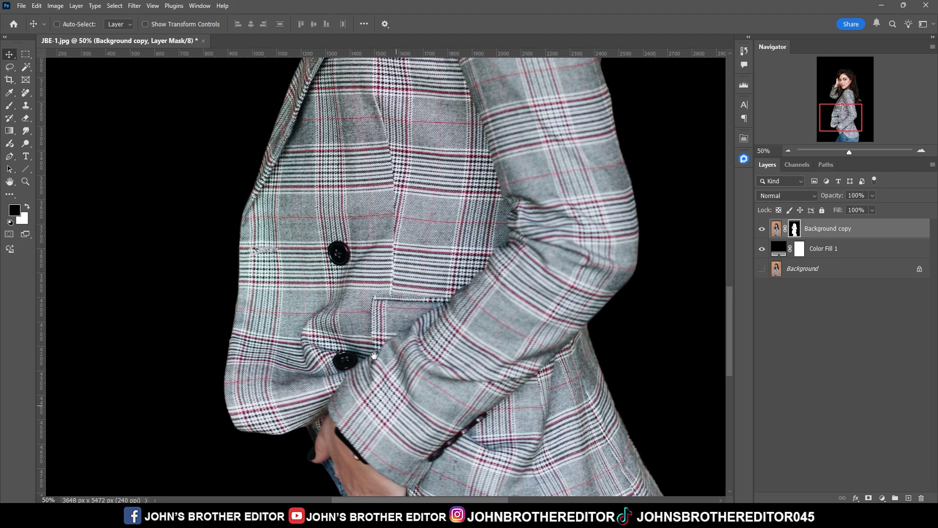
pyautogui.moveTo(394, 409); pyautogui.dragTo(364, 331)
pyautogui.moveTo(406, 226); pyautogui.dragTo(420, 337)
pyautogui.moveTo(448, 228); pyautogui.dragTo(438, 414)
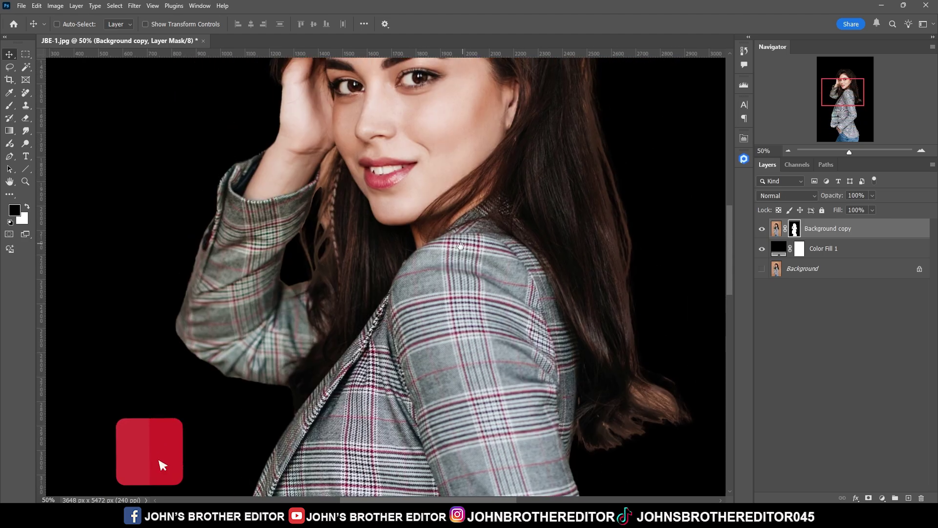
pyautogui.moveTo(482, 181); pyautogui.dragTo(462, 229)
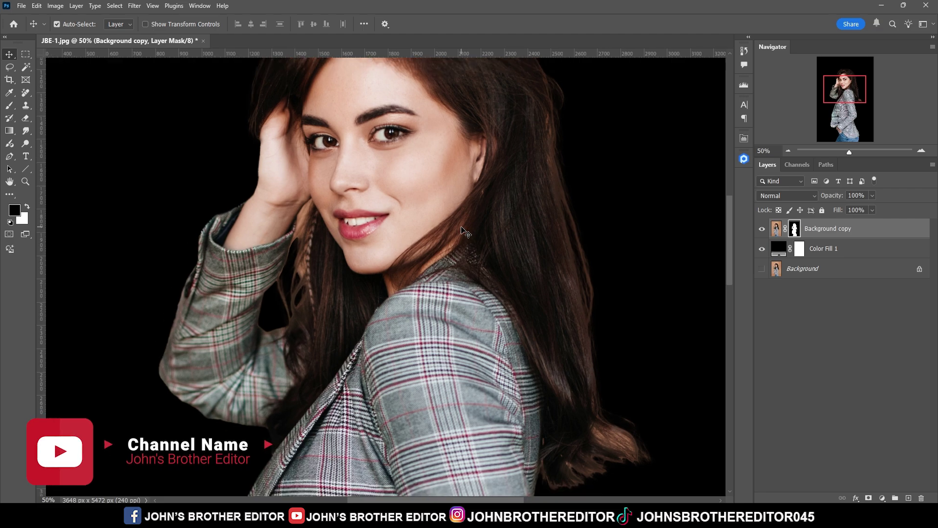
pyautogui.hotkey('ctrl', '-')
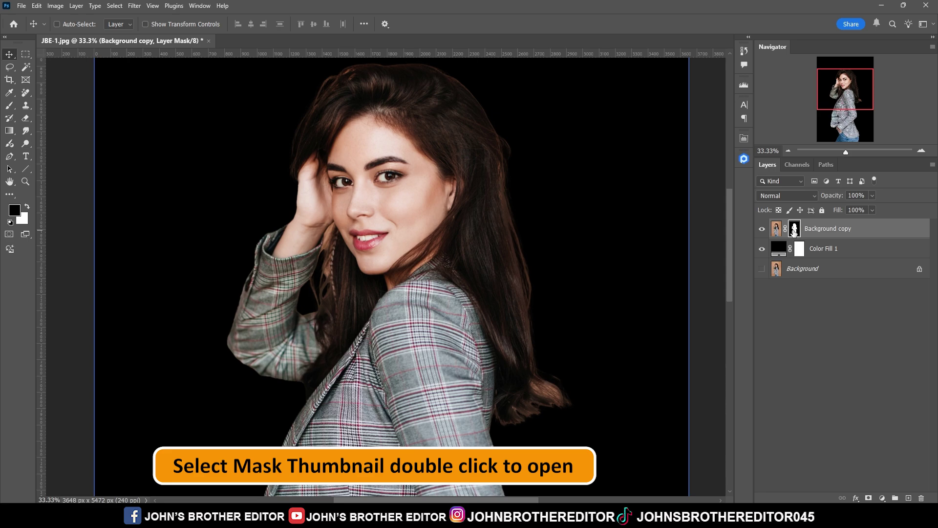
# Open the Background copy layer's mask in Select and Mask and set the view mode to Overlay
pyautogui.doubleClick(794, 229)
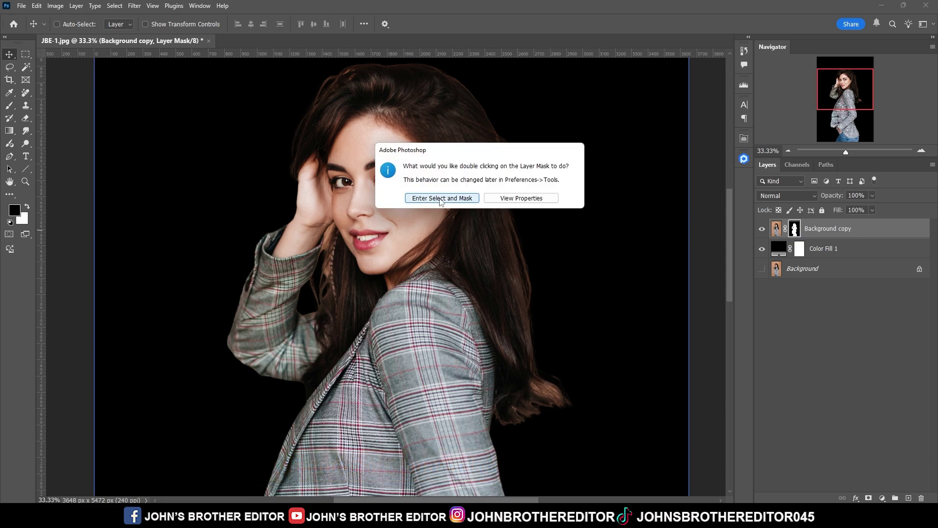
pyautogui.click(441, 198)
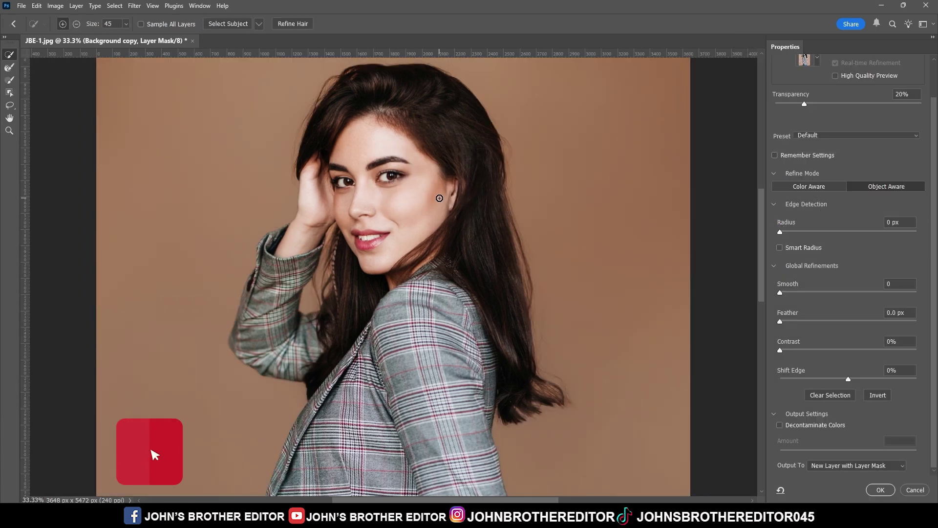
pyautogui.scroll(2, 846, 155)
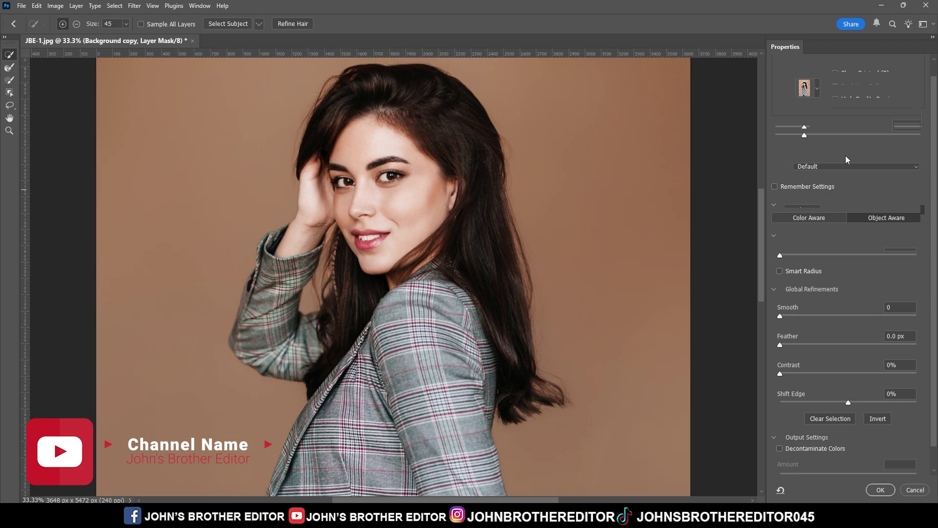
pyautogui.click(816, 93)
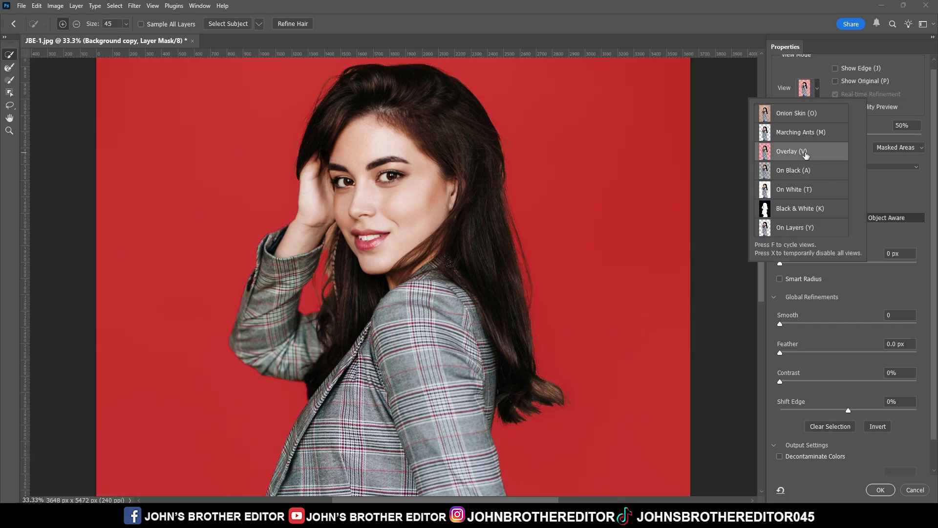
pyautogui.click(893, 181)
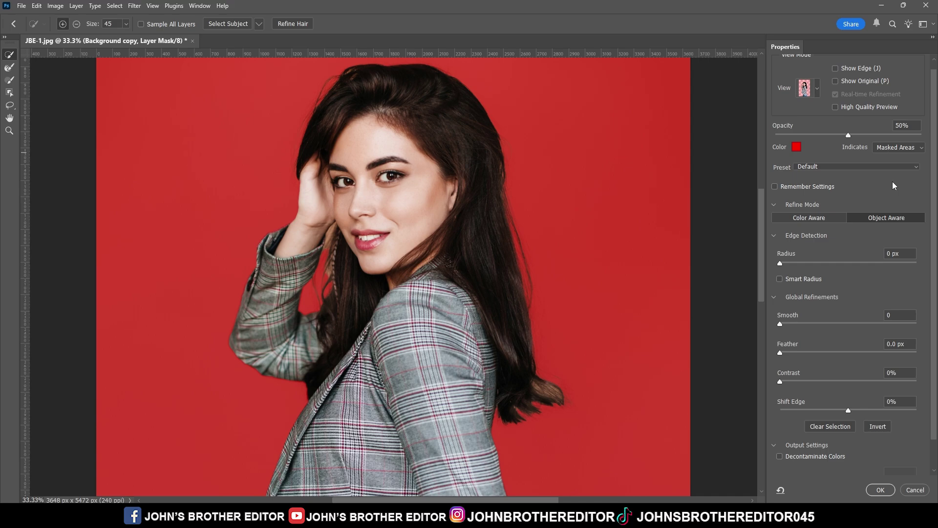
# Brush over the outer hair edges from the curled ends around the head with the Refine Edge Brush at 250 px
pyautogui.click(9, 68)
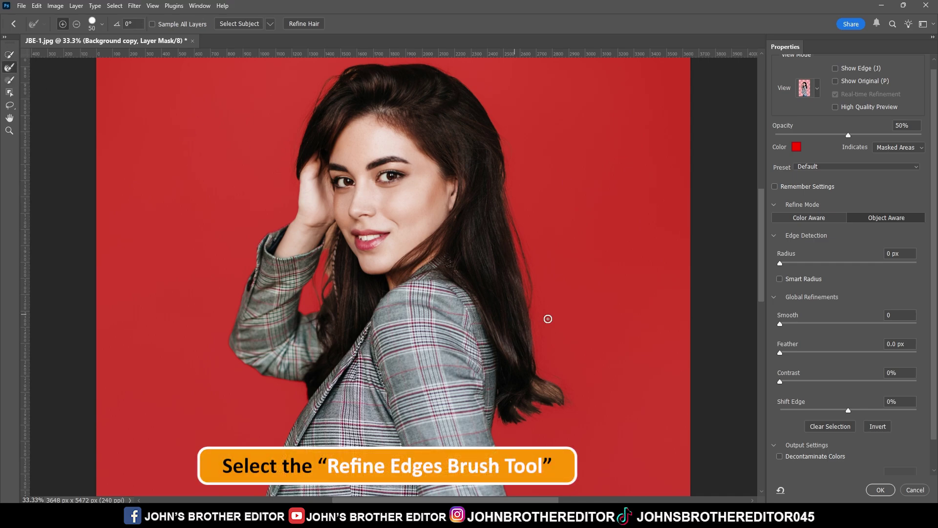
pyautogui.click(550, 404)
pyautogui.press('[')
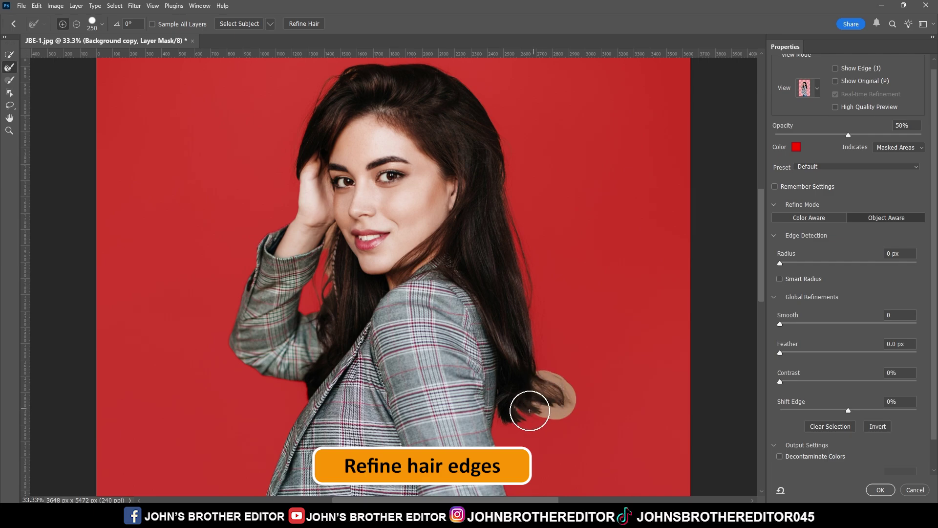
pyautogui.moveTo(530, 411)
pyautogui.mouseDown()
pyautogui.moveTo(547, 387)
pyautogui.moveTo(512, 161)
pyautogui.moveTo(527, 239)
pyautogui.moveTo(502, 181)
pyautogui.moveTo(438, 145)
pyautogui.moveTo(386, 139)
pyautogui.moveTo(359, 144)
pyautogui.moveTo(321, 186)
pyautogui.moveTo(297, 263)
pyautogui.mouseUp()
# Refine the hair strands in the gap between the face and the raised sleeve with a 100 px brush
pyautogui.press('space')
pyautogui.moveTo(316, 351); pyautogui.dragTo(342, 230)
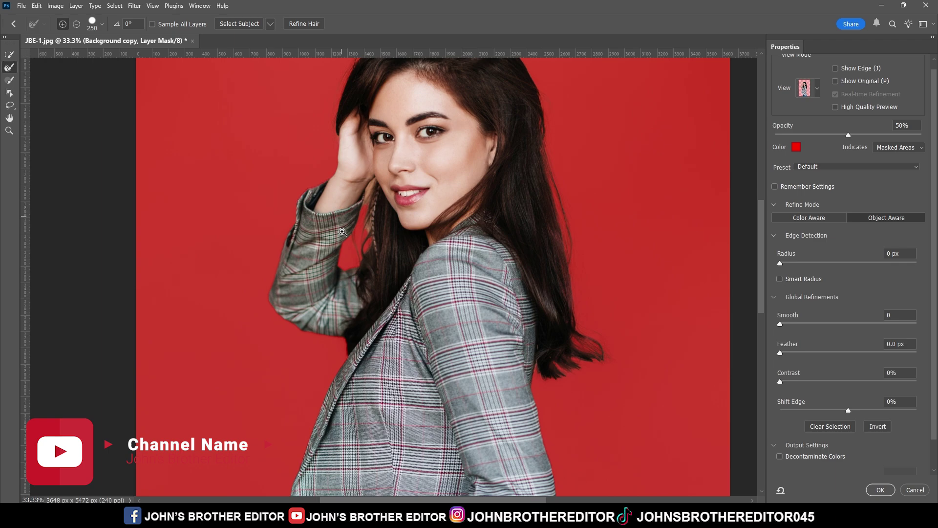
pyautogui.keyDown('ctrl'); pyautogui.click(363, 213); pyautogui.keyUp('ctrl')
pyautogui.press('[')
pyautogui.press('[')
pyautogui.press('[')
pyautogui.press('[')
pyautogui.press('[')
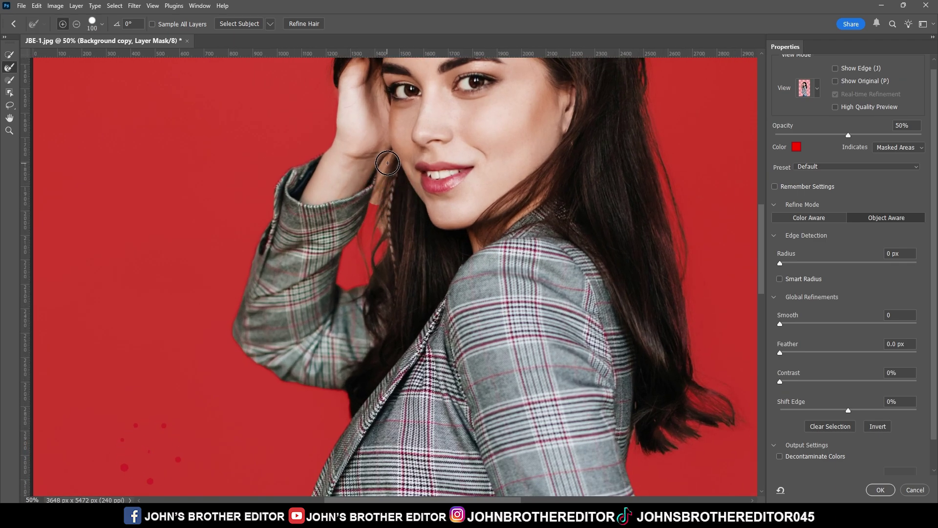
pyautogui.moveTo(387, 163); pyautogui.dragTo(377, 262)
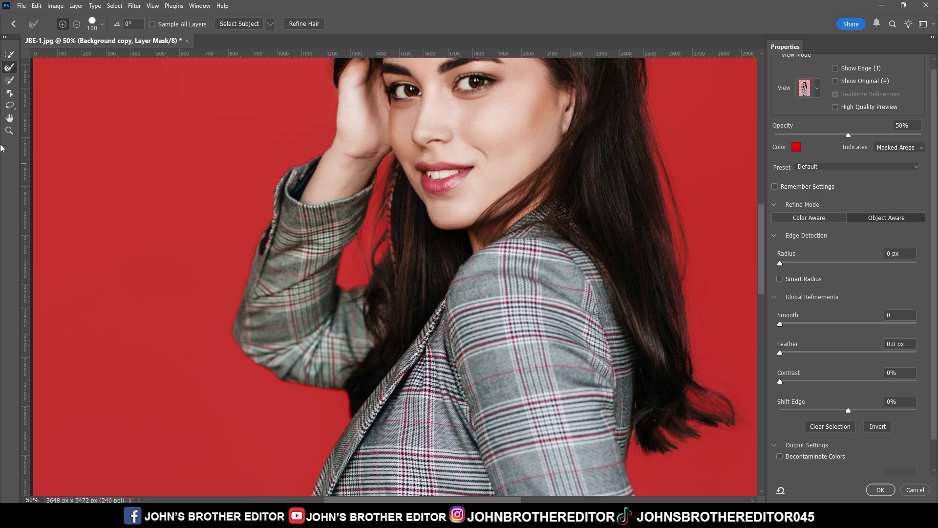
# Fit the image on screen, enable Decontaminate Colors and output the refined selection to a new layer with layer mask
pyautogui.click(9, 130)
pyautogui.rightClick(401, 204)
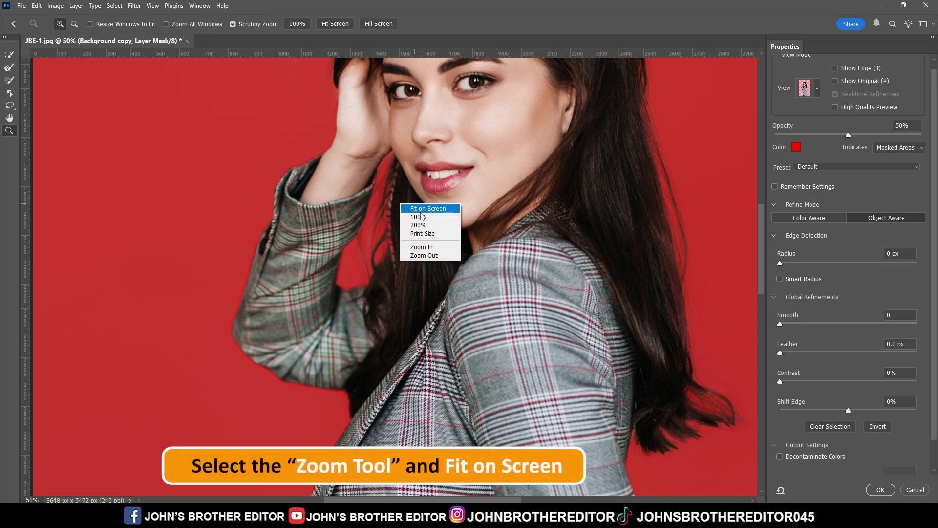
pyautogui.click(423, 209)
pyautogui.scroll(-1, 890, 443)
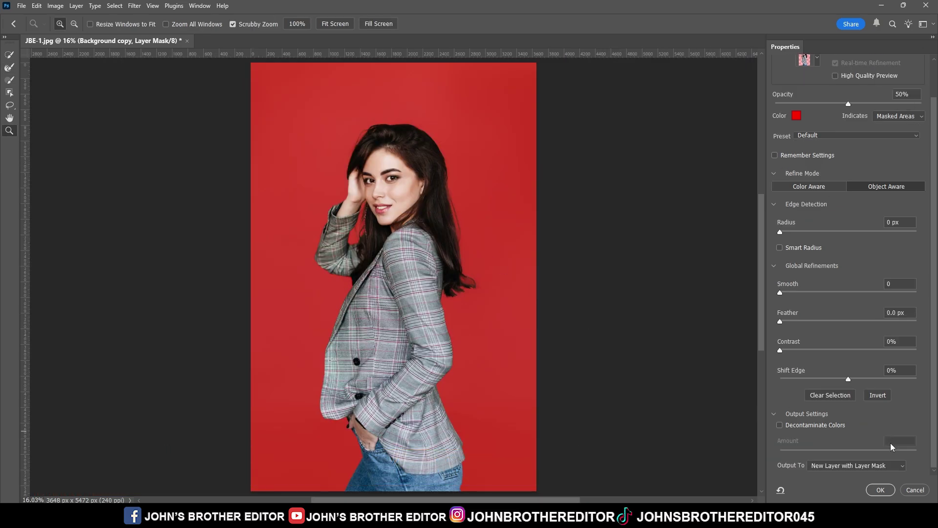
pyautogui.click(779, 425)
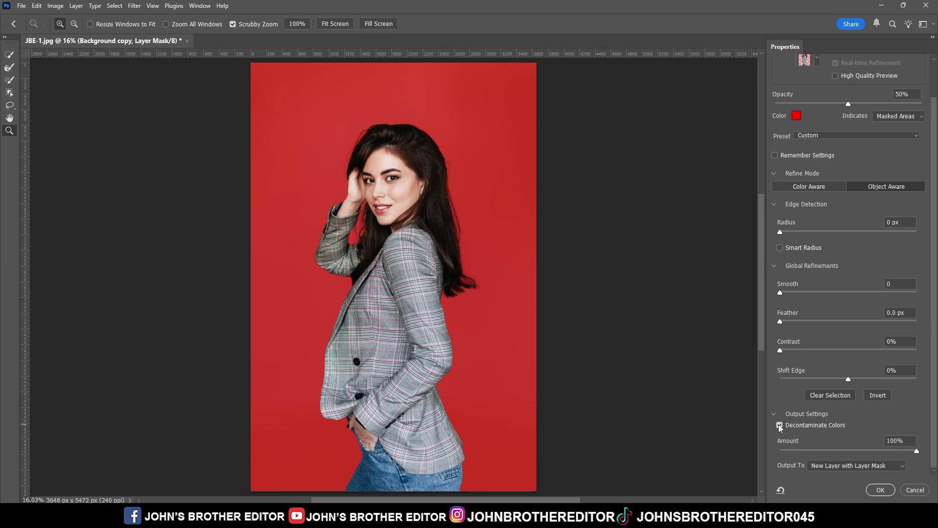
pyautogui.click(881, 490)
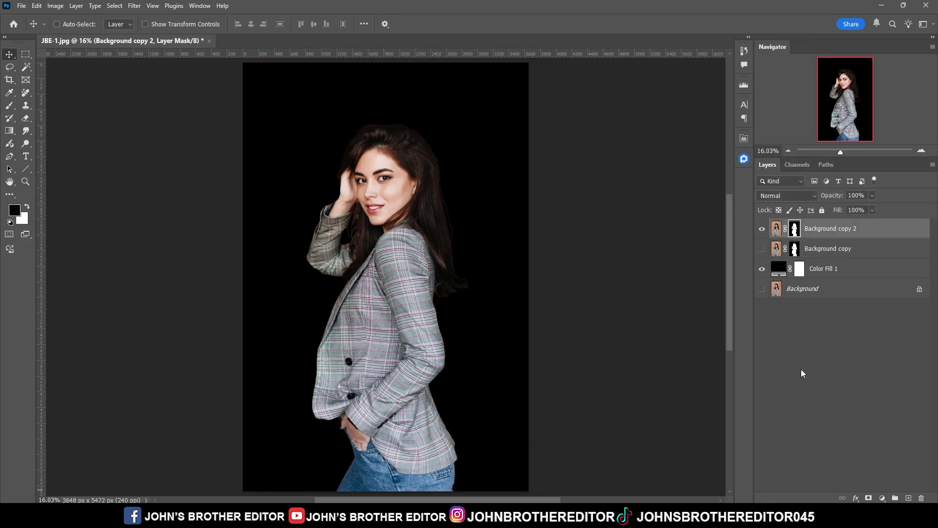
# Compare the cutout with the original photo by isolating the Background layer, then restoring the other layers' visibility, at 33.33% zoom
pyautogui.press('z')
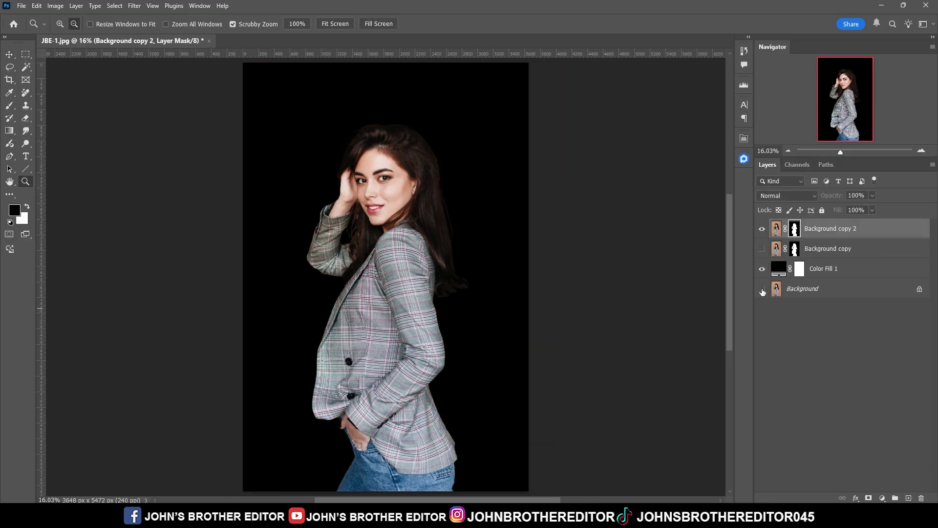
pyautogui.keyDown('alt'); pyautogui.click(762, 289); pyautogui.keyUp('alt')
pyautogui.keyDown('alt'); pyautogui.click(762, 289); pyautogui.keyUp('alt')
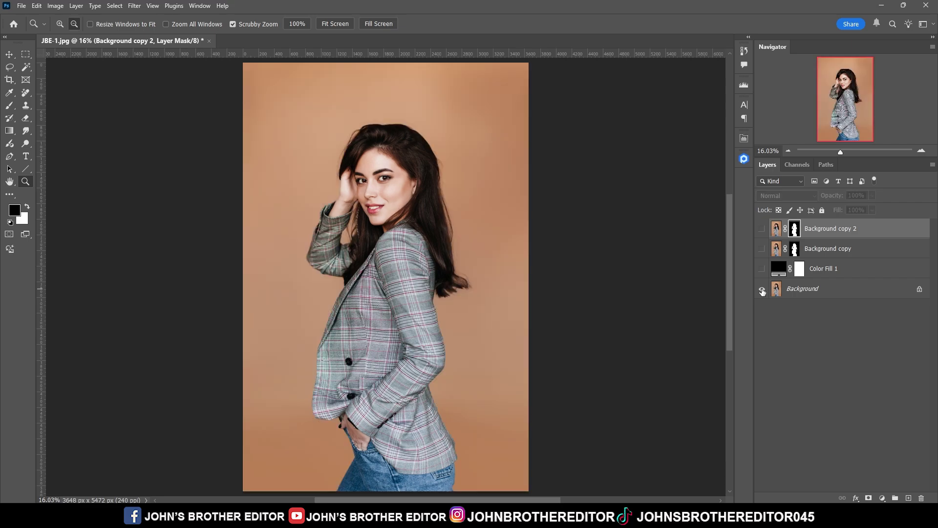
pyautogui.click(381, 272)
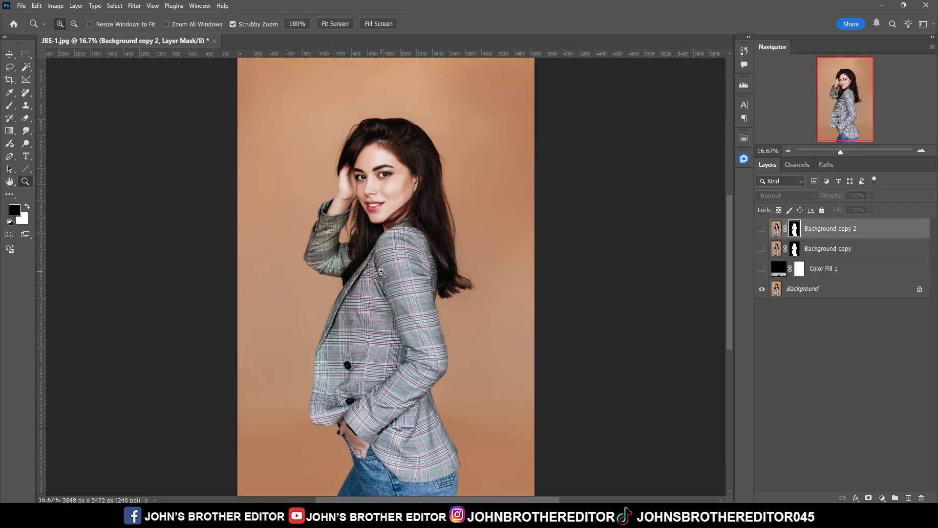
pyautogui.click(381, 272)
pyautogui.moveTo(408, 178); pyautogui.dragTo(397, 219)
pyautogui.click(303, 237)
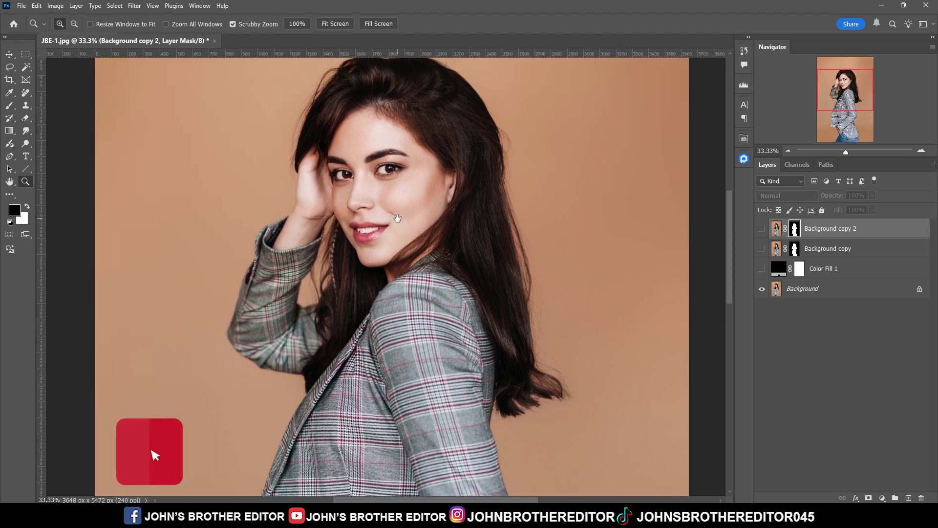
pyautogui.keyDown('alt'); pyautogui.click(761, 288); pyautogui.keyUp('alt')
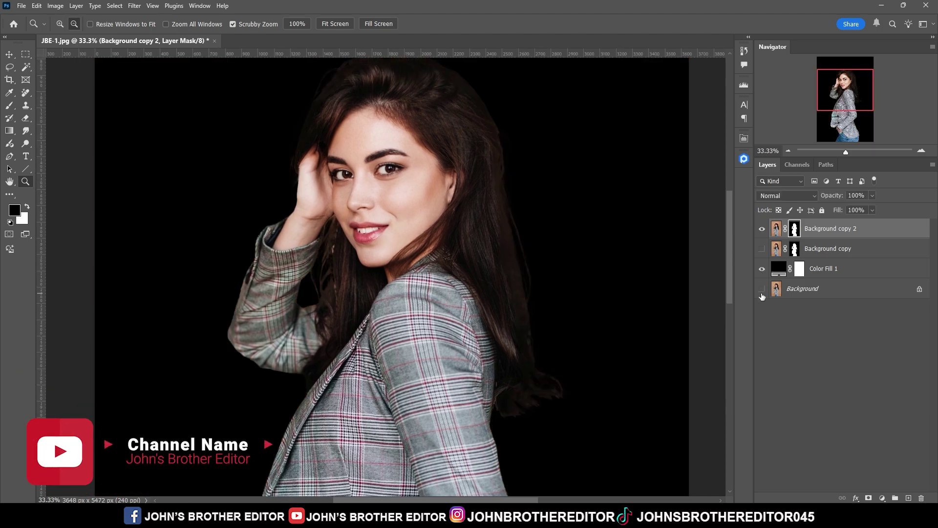